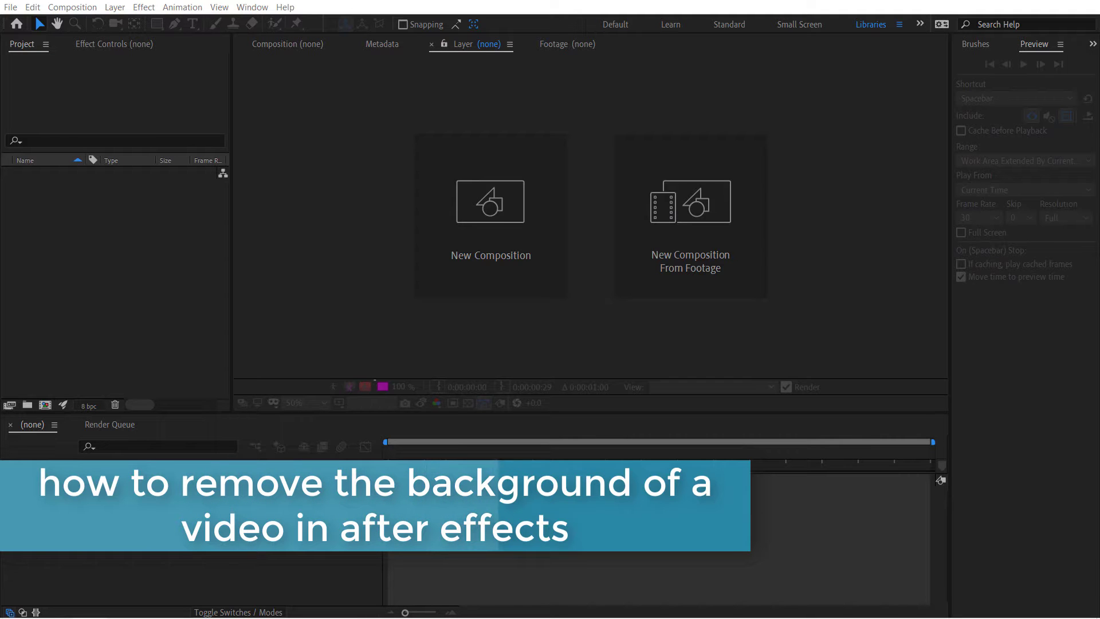
Step: Import 3_1_1.mp4 into the Project panel and create composition 3_1_1 from it
left_click_drag(0, 276, 146, 274)
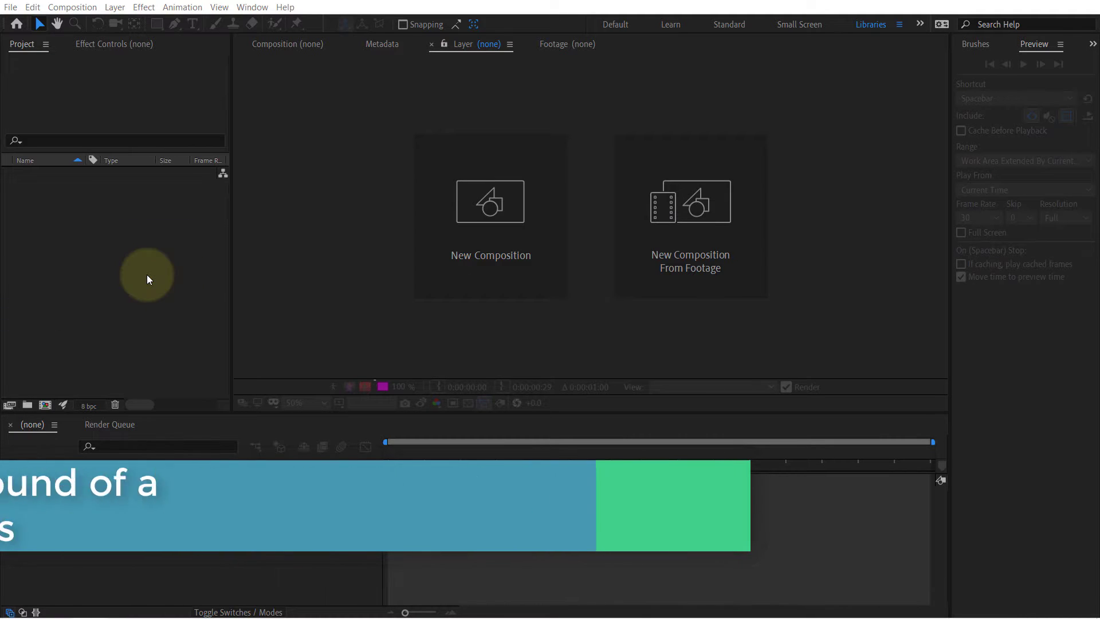
left_click_drag(60, 191, 119, 531)
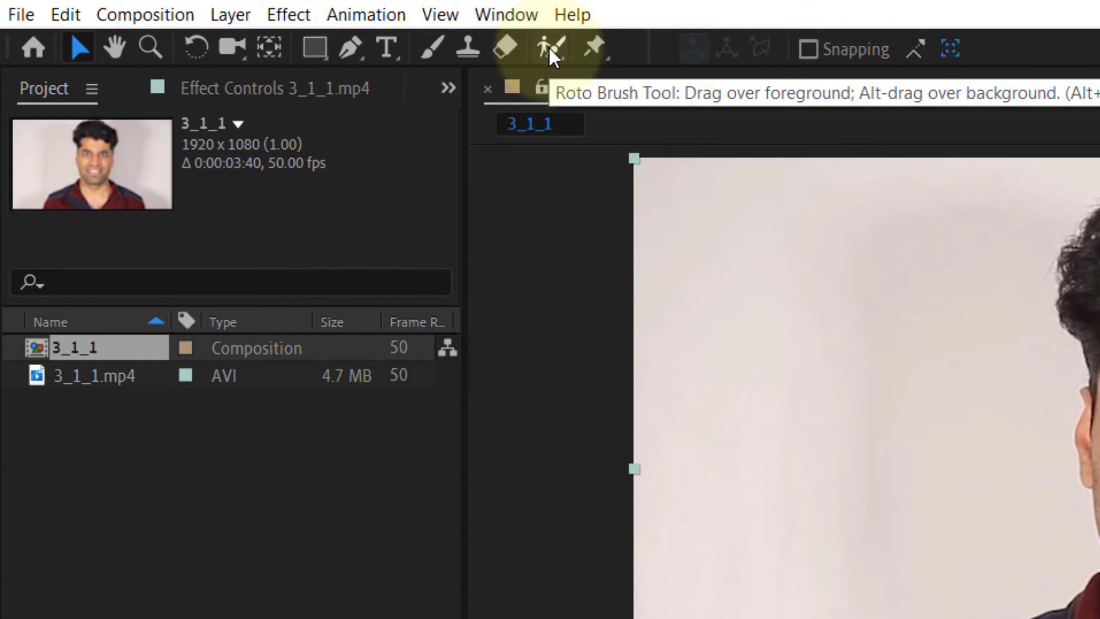
Step: Paint Roto Brush foreground strokes over the man's face, shoulders and collar
left_click(548, 46)
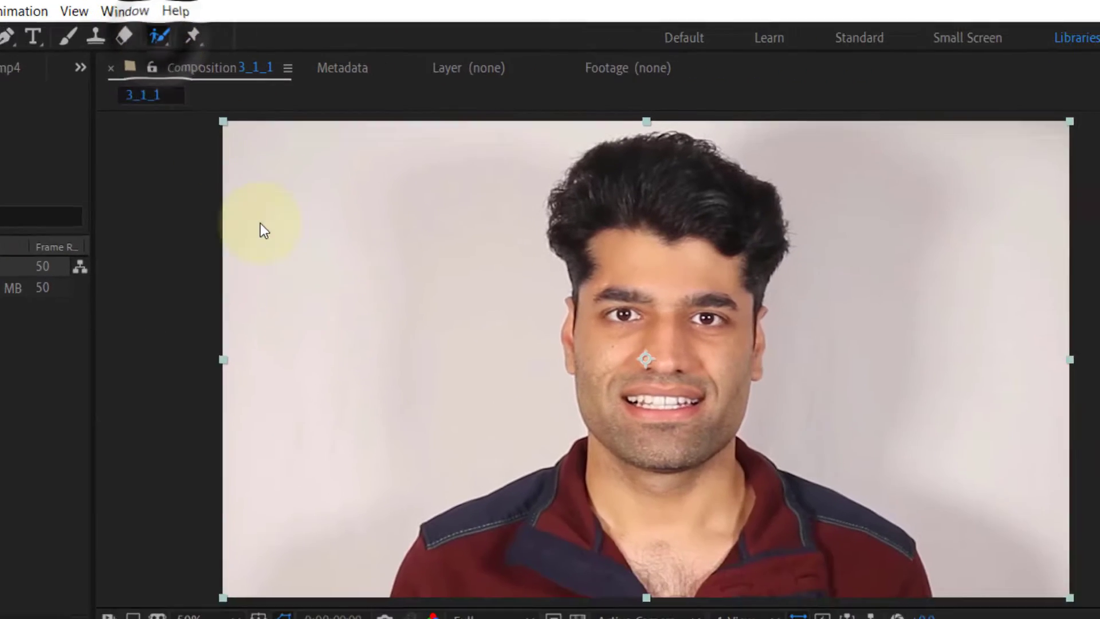
left_click_drag(515, 410, 537, 413)
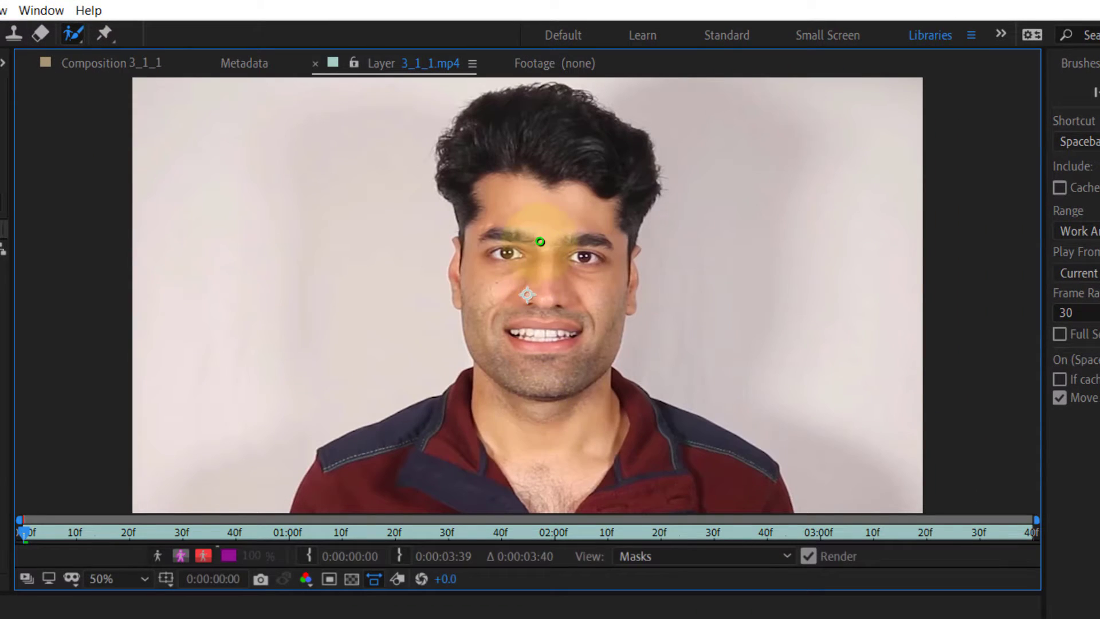
mouse_move(314, 500)
left_mouse_down()
mouse_move(355, 467)
mouse_move(460, 440)
mouse_move(488, 408)
mouse_move(495, 343)
mouse_move(459, 266)
mouse_move(476, 189)
mouse_move(494, 129)
mouse_move(551, 123)
mouse_move(599, 166)
mouse_move(581, 253)
mouse_move(605, 306)
mouse_move(627, 284)
mouse_move(597, 332)
mouse_move(606, 379)
mouse_move(759, 493)
left_mouse_up()
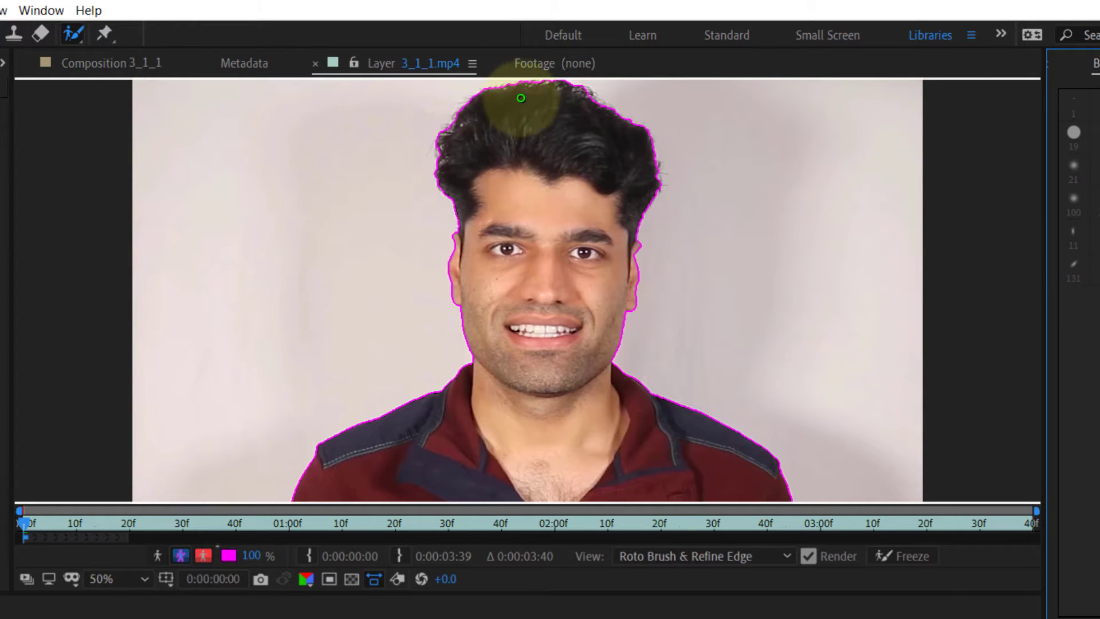
Step: Trace the hair outline from left to right with the Refine Edge Tool
left_click(71, 35)
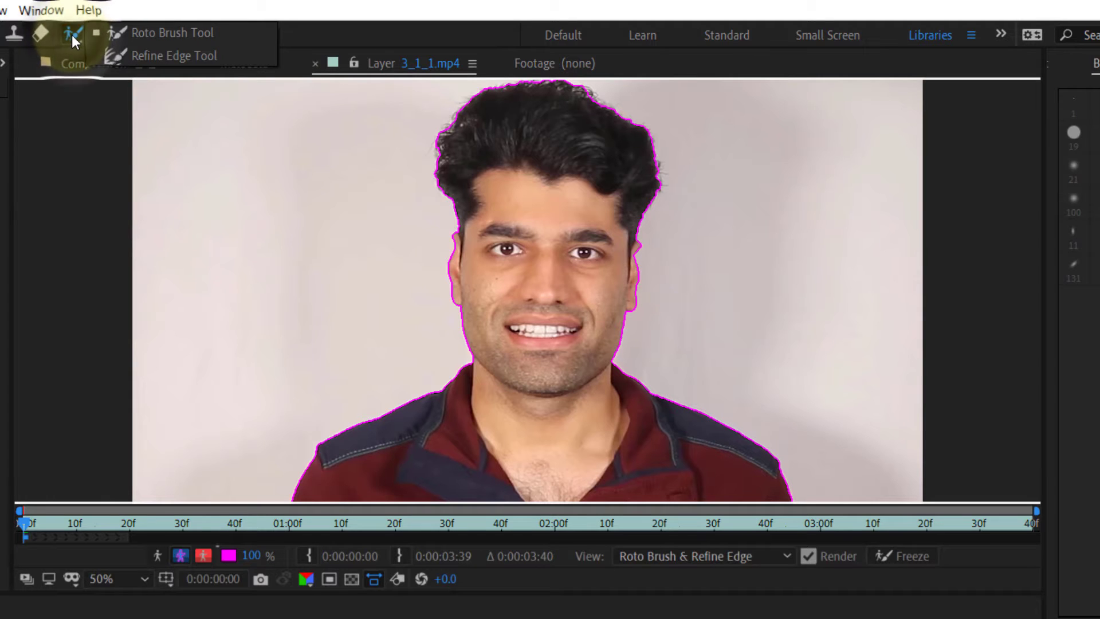
left_click(184, 58)
mouse_move(393, 170)
left_mouse_down()
mouse_move(442, 159)
mouse_move(458, 91)
mouse_move(516, 91)
mouse_move(504, 83)
mouse_move(643, 127)
left_mouse_up()
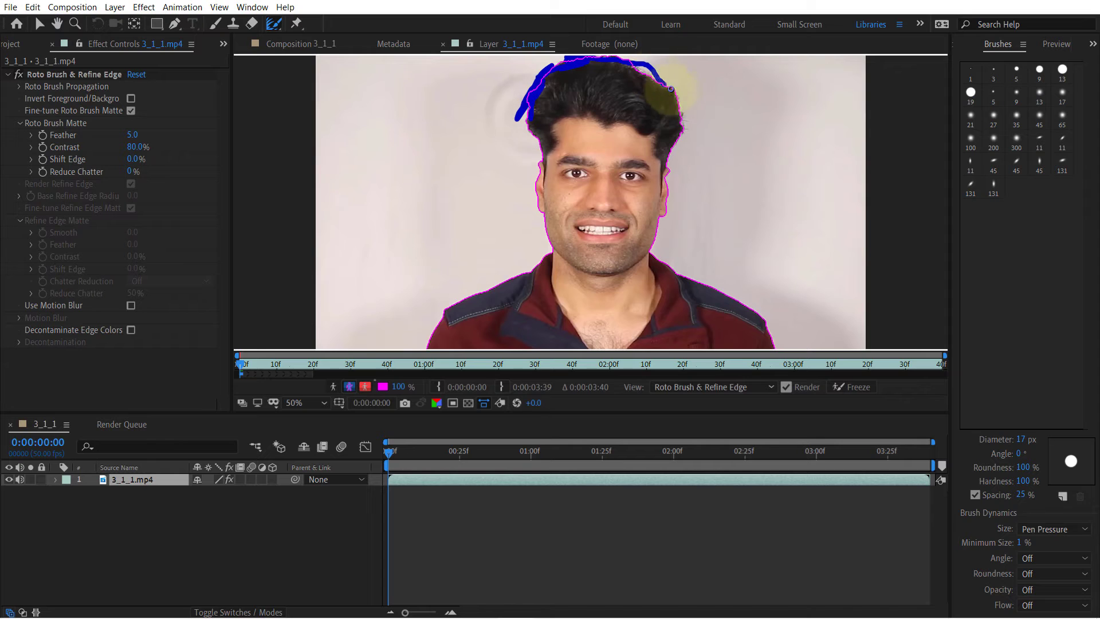
mouse_move(670, 88)
left_mouse_down()
mouse_move(680, 133)
mouse_move(641, 86)
left_mouse_up()
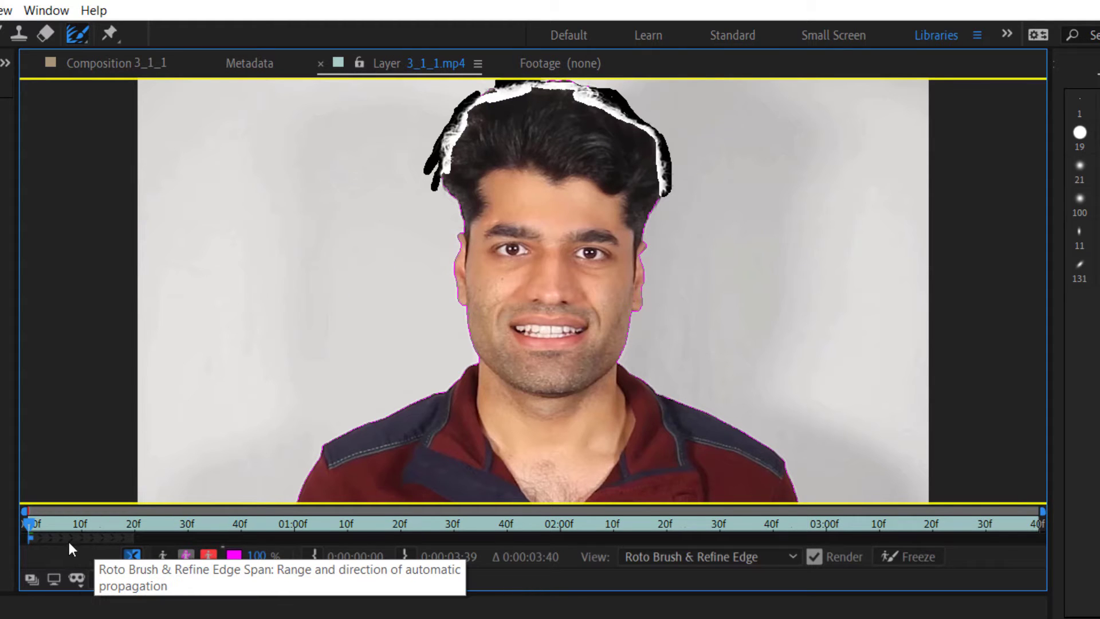
left_click(78, 35)
Step: Switch back to the Roto Brush and set its diameter to 33 px
left_click(167, 31)
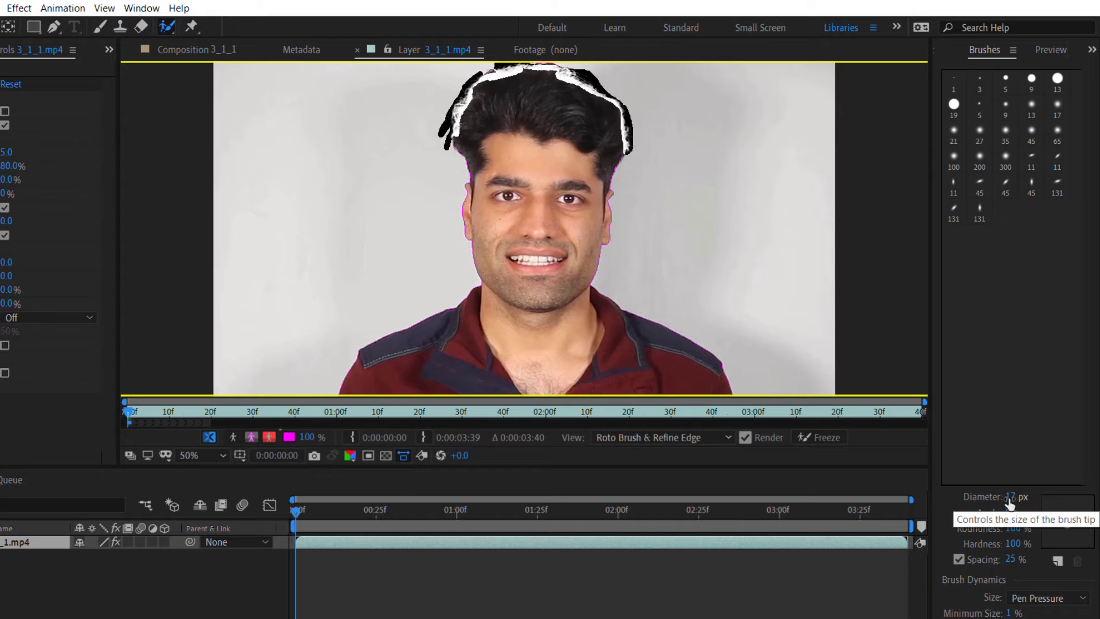
mouse_move(1009, 503)
left_mouse_down()
mouse_move(995, 467)
mouse_move(1004, 507)
mouse_move(1002, 475)
left_mouse_up()
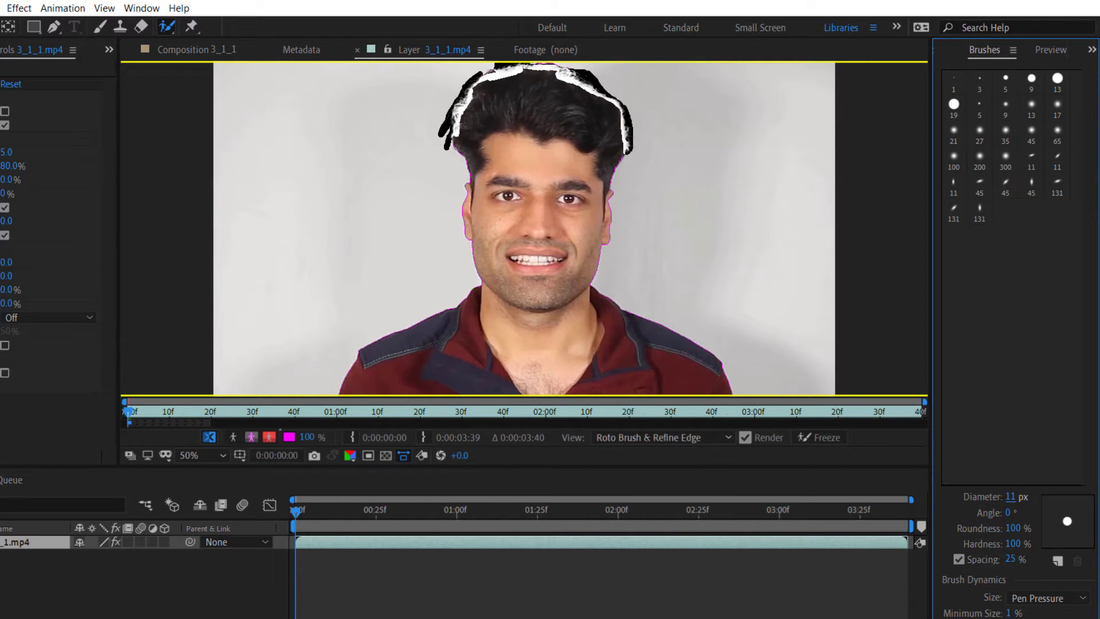
left_click_drag(1012, 519, 1026, 504)
Step: Play the matte, rewind, extend the propagation span to about 03:10f, and show Preview
key("space")
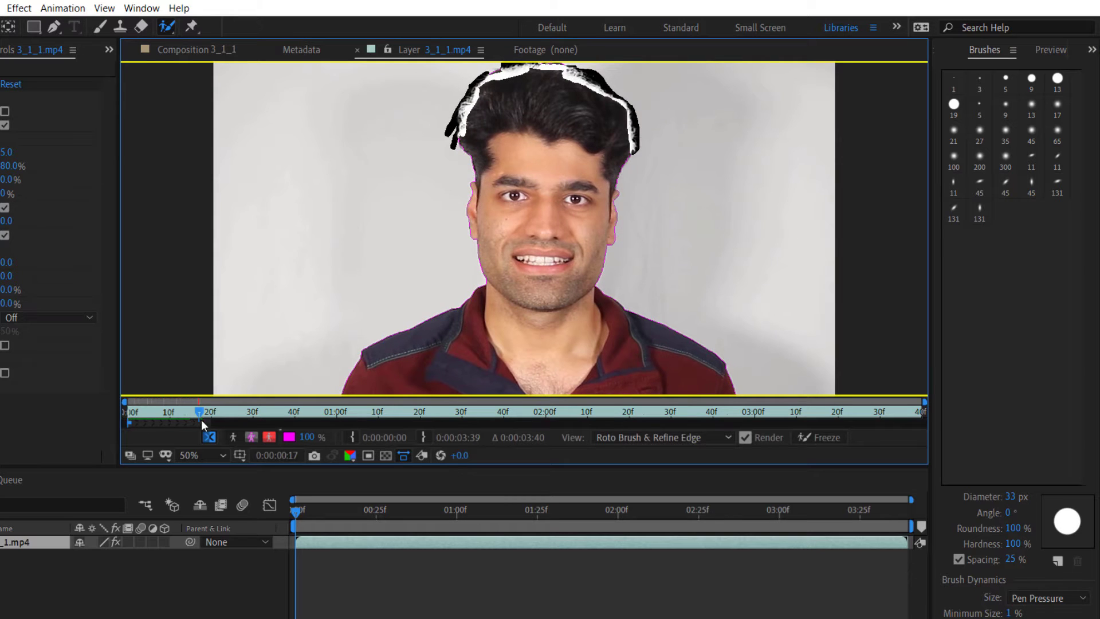
key("space")
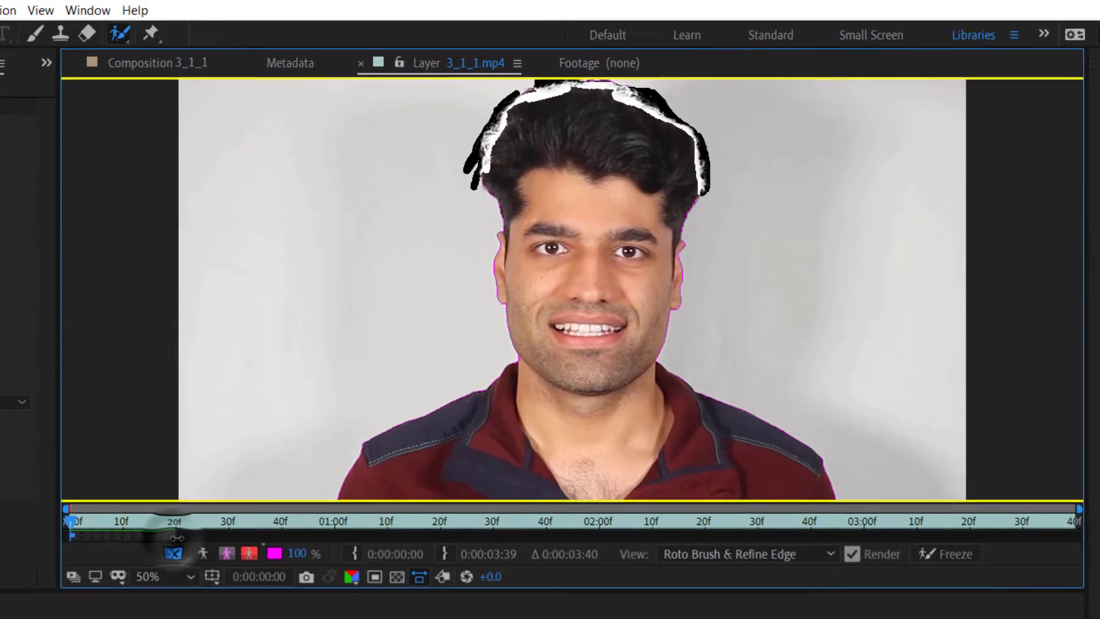
left_click_drag(362, 546, 932, 545)
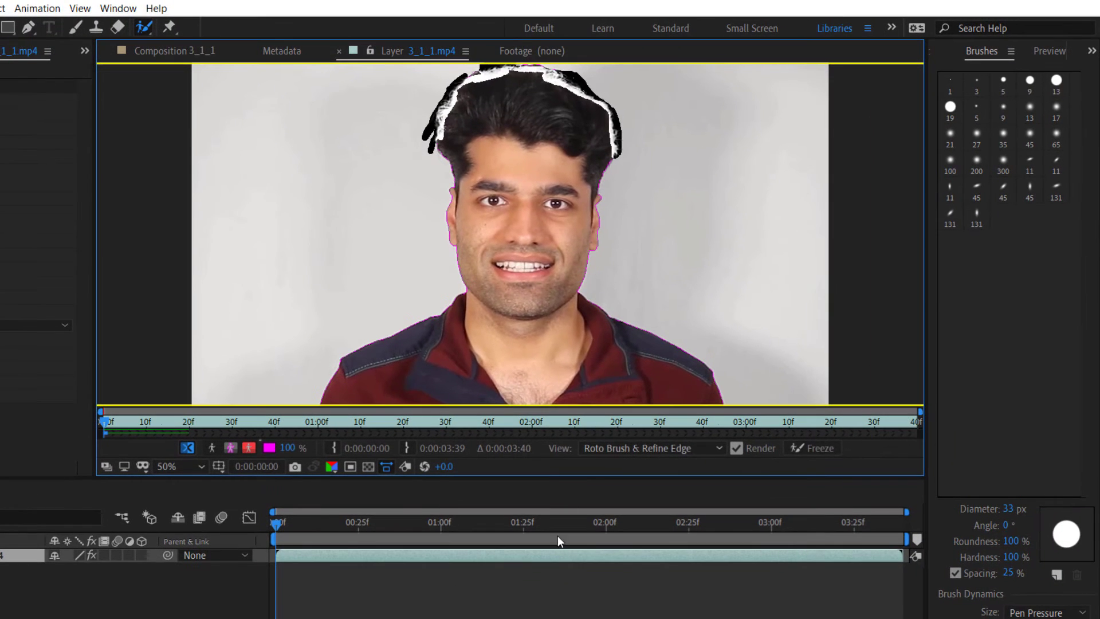
left_click(1052, 54)
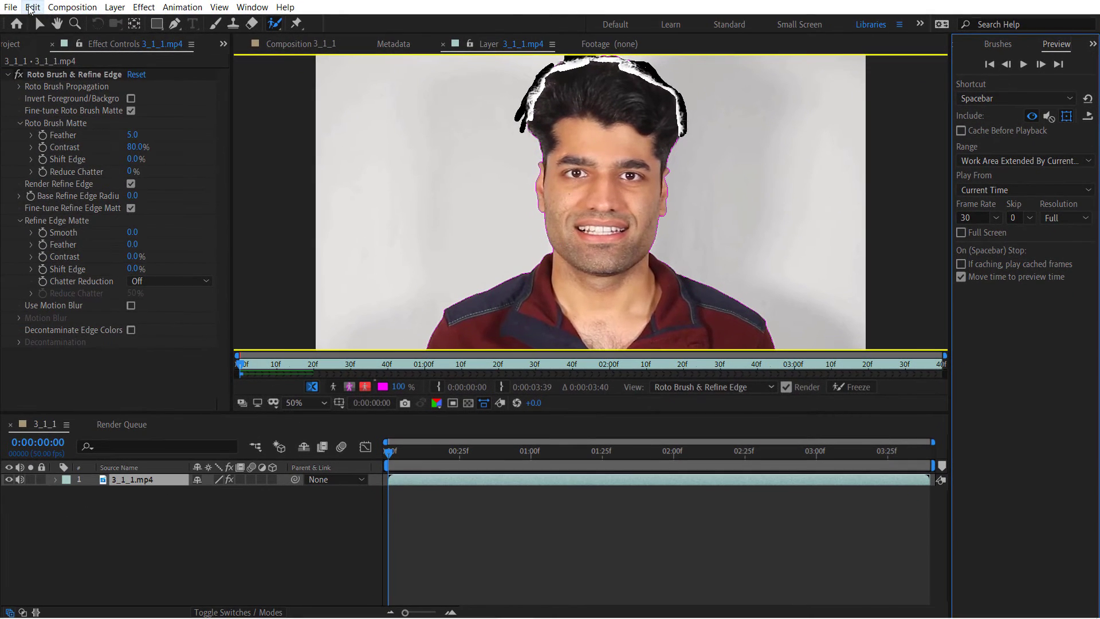
left_click(31, 7)
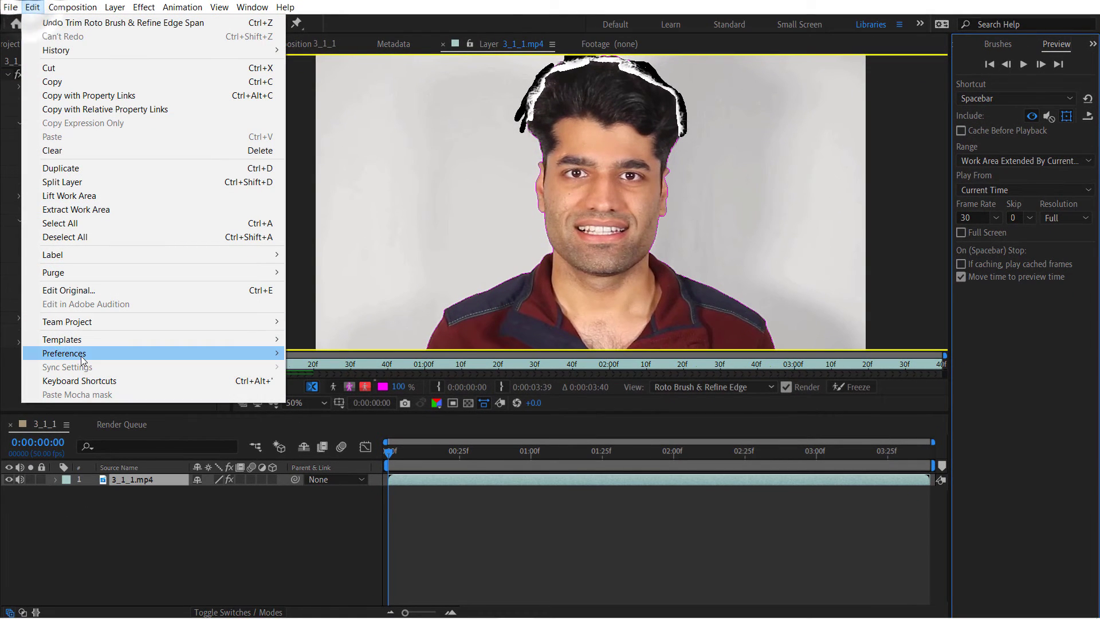
mouse_move(82, 359)
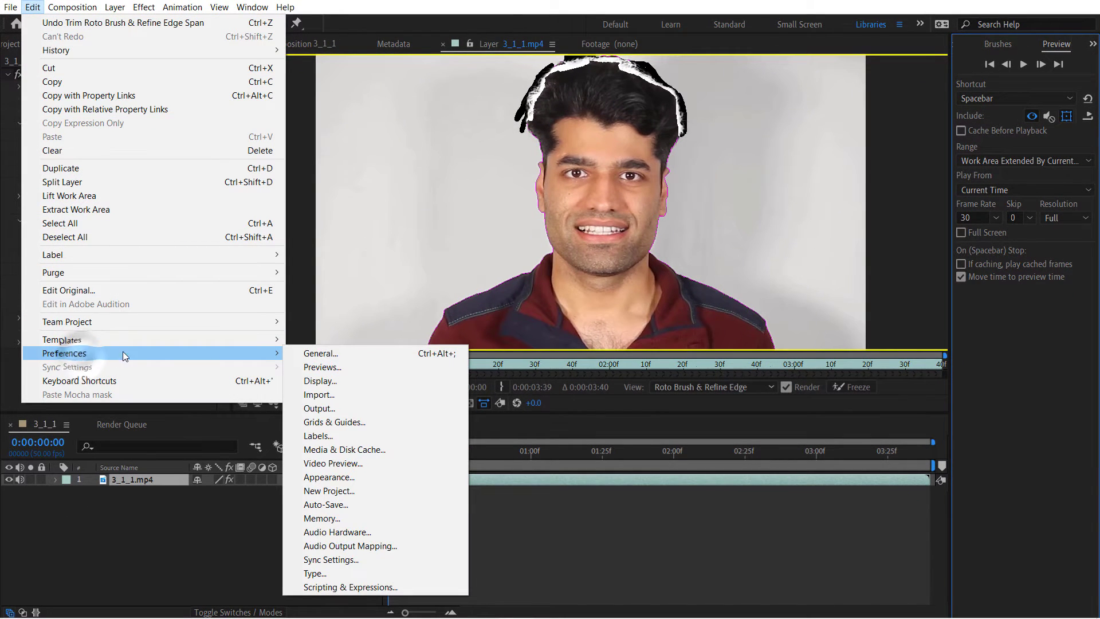
left_click(322, 367)
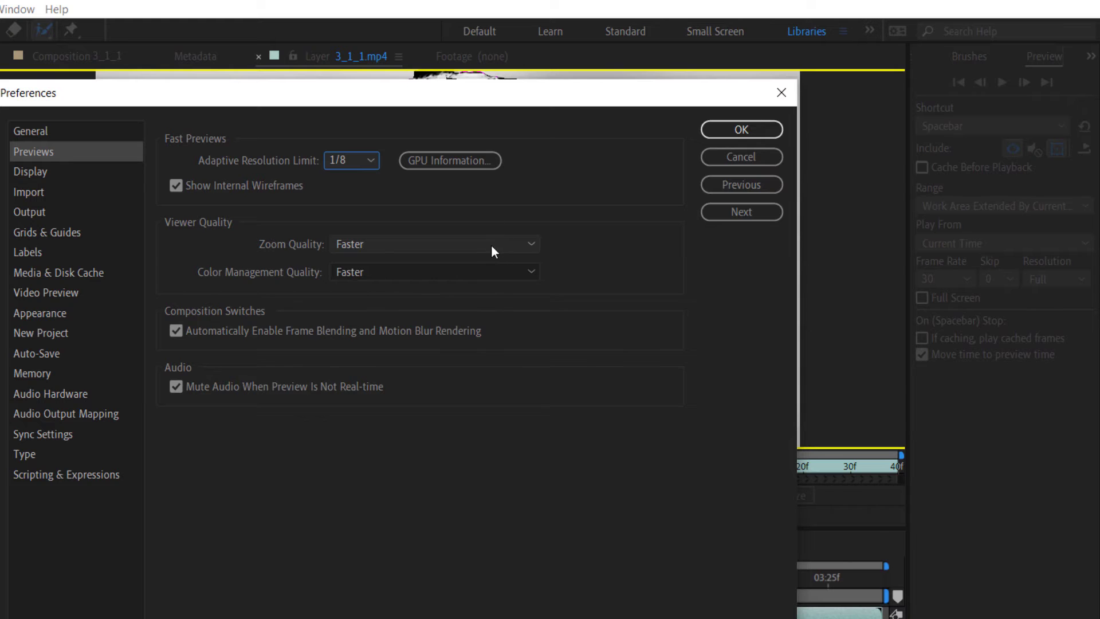
left_click(728, 130)
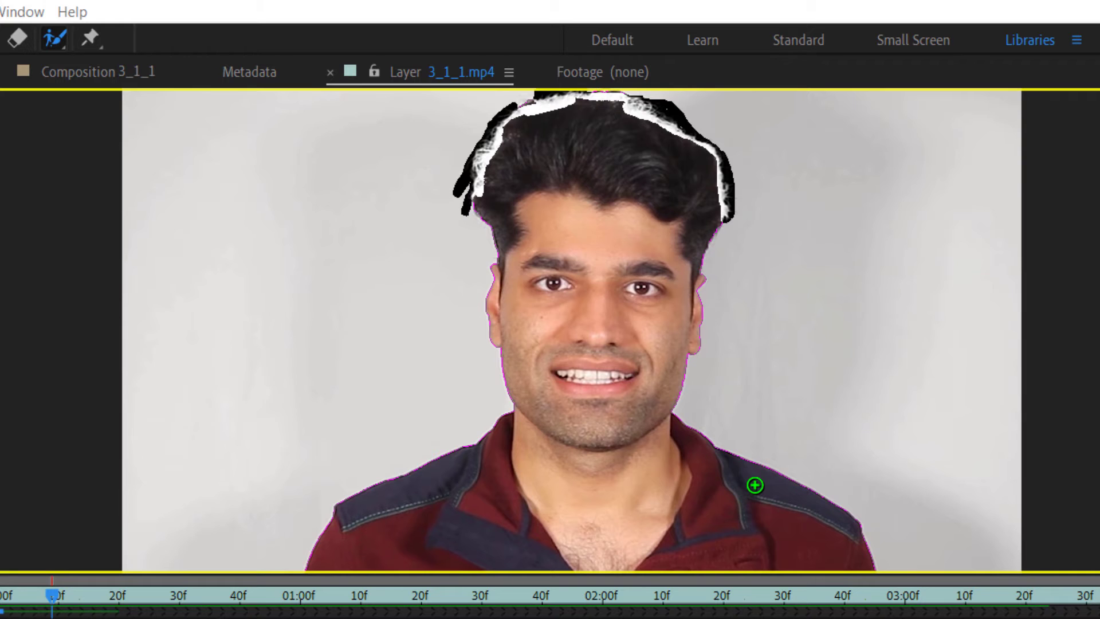
Step: Add the shirt collar to the matte and subtract stray background along the shoulder edge
mouse_move(755, 485)
left_mouse_down()
mouse_move(760, 461)
mouse_move(760, 504)
left_mouse_up()
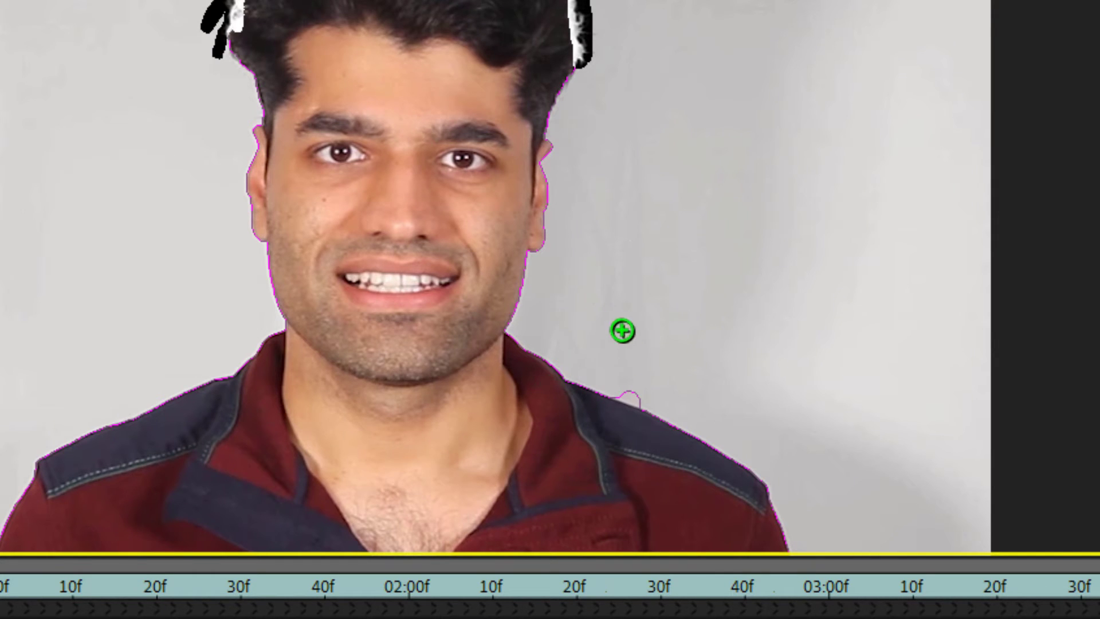
left_click_drag(648, 376, 635, 395)
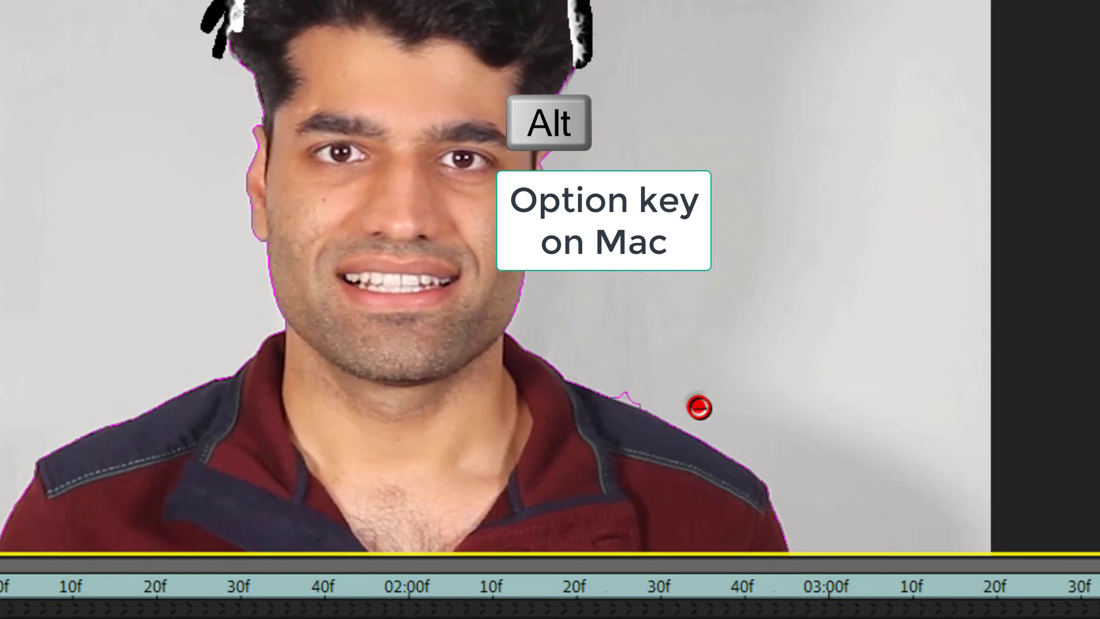
left_click_drag(699, 408, 601, 385)
scroll(609, 422, "up", 5)
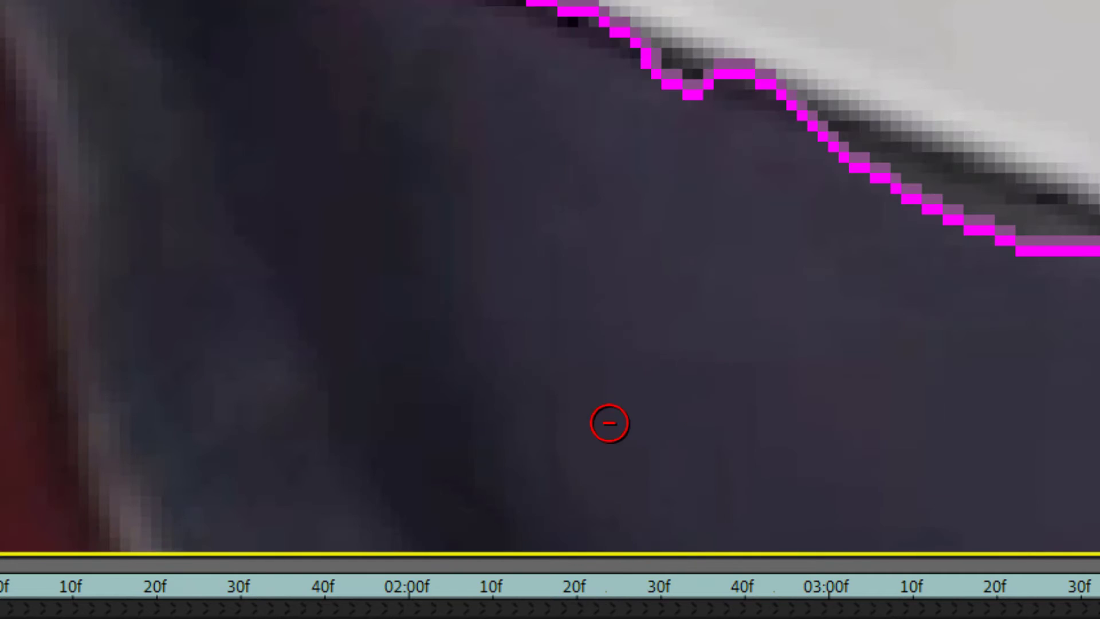
mouse_move(1051, 277)
left_mouse_down()
mouse_move(966, 218)
mouse_move(876, 189)
left_mouse_up()
scroll(866, 389, "down", 5)
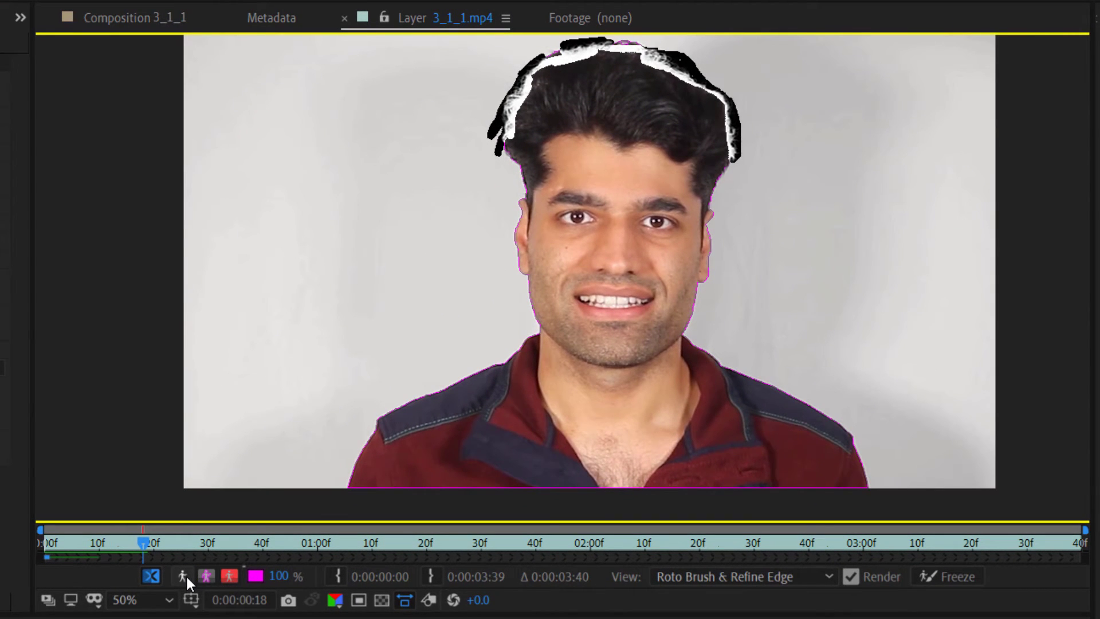
Step: Check the matte with Toggle Alpha and Alpha Boundary, then return to Composition 3_1_1
left_click(183, 575)
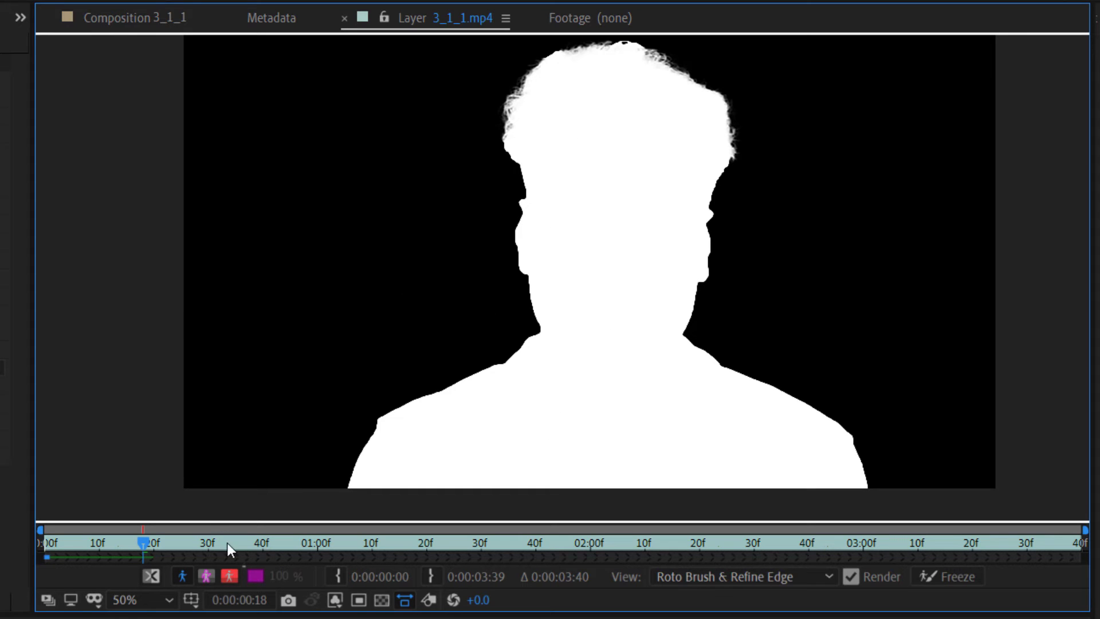
left_click(206, 575)
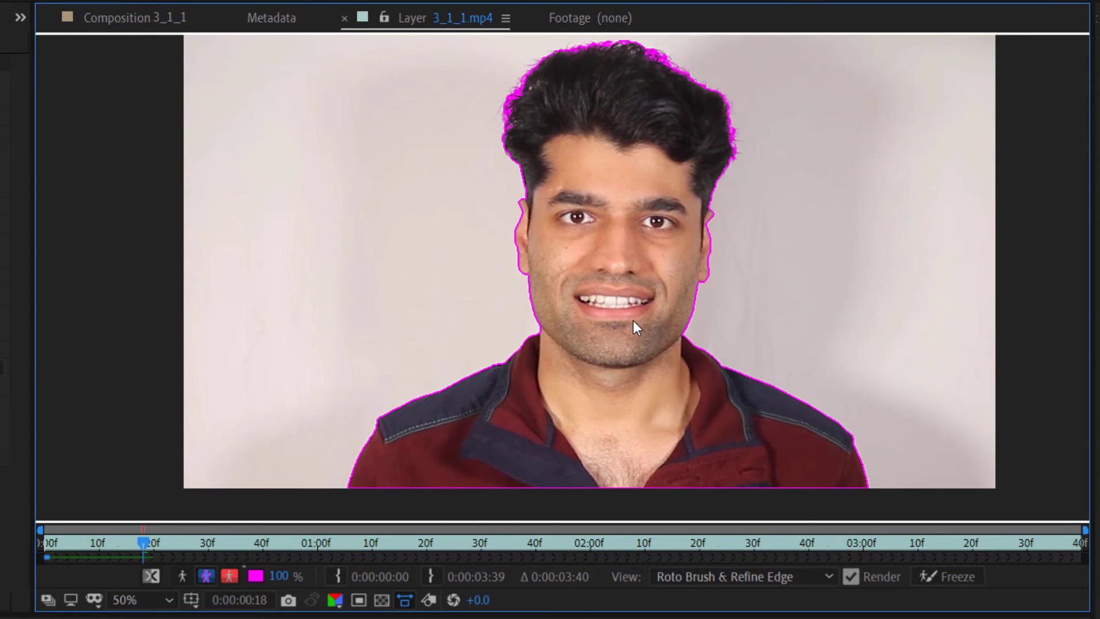
left_click(137, 18)
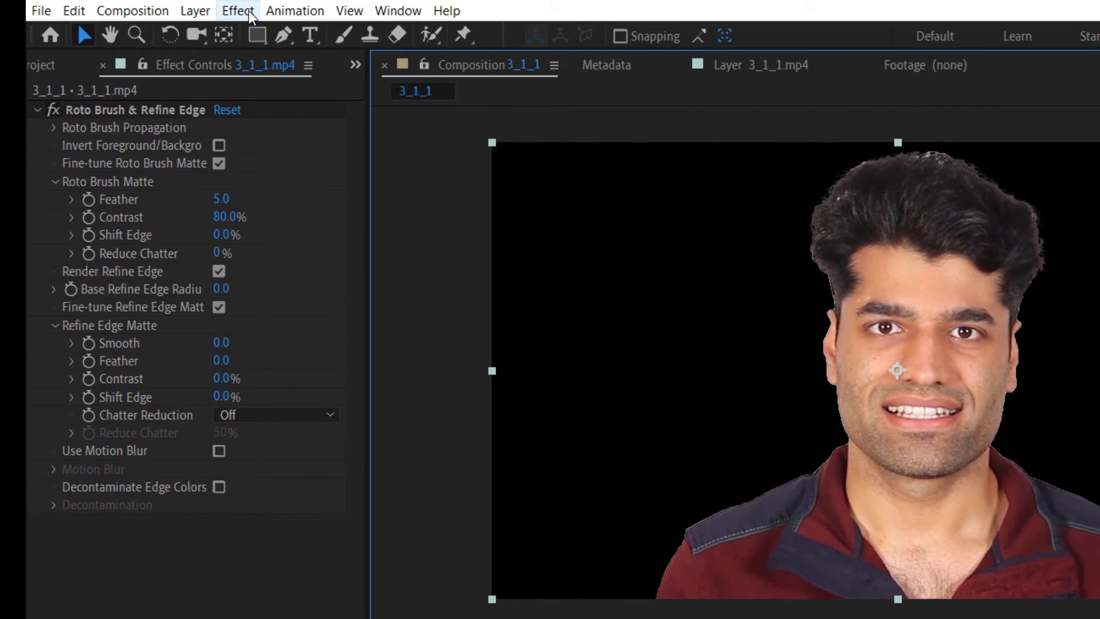
Step: Create a new solid layer, Deep Yellow Solid 1, with colour 858F15
left_click(194, 11)
mouse_move(211, 36)
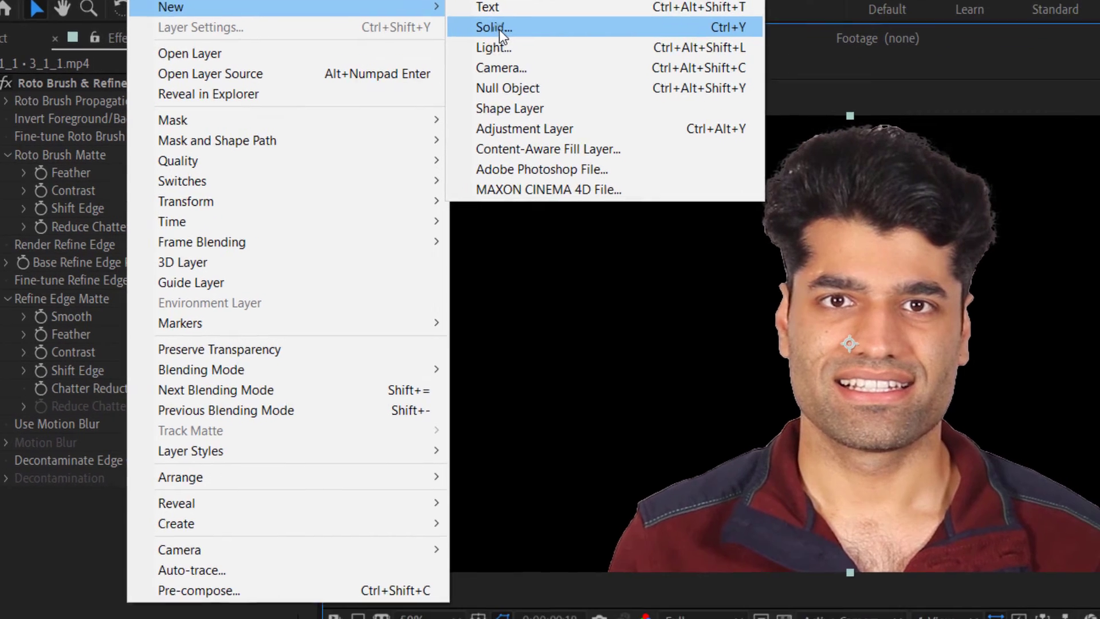
left_click(542, 53)
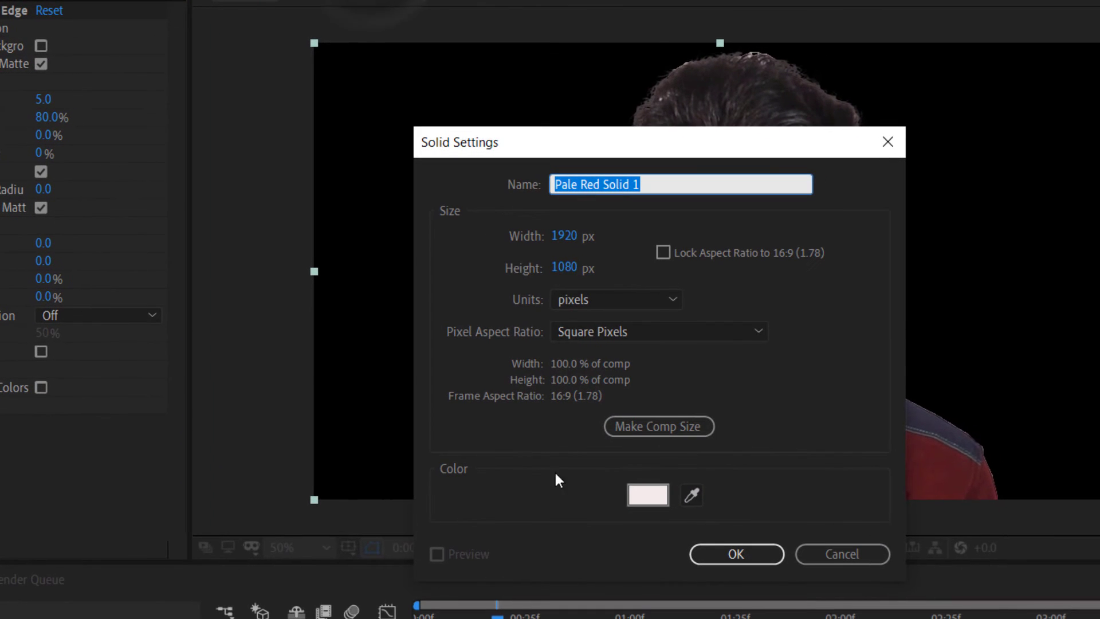
left_click(658, 504)
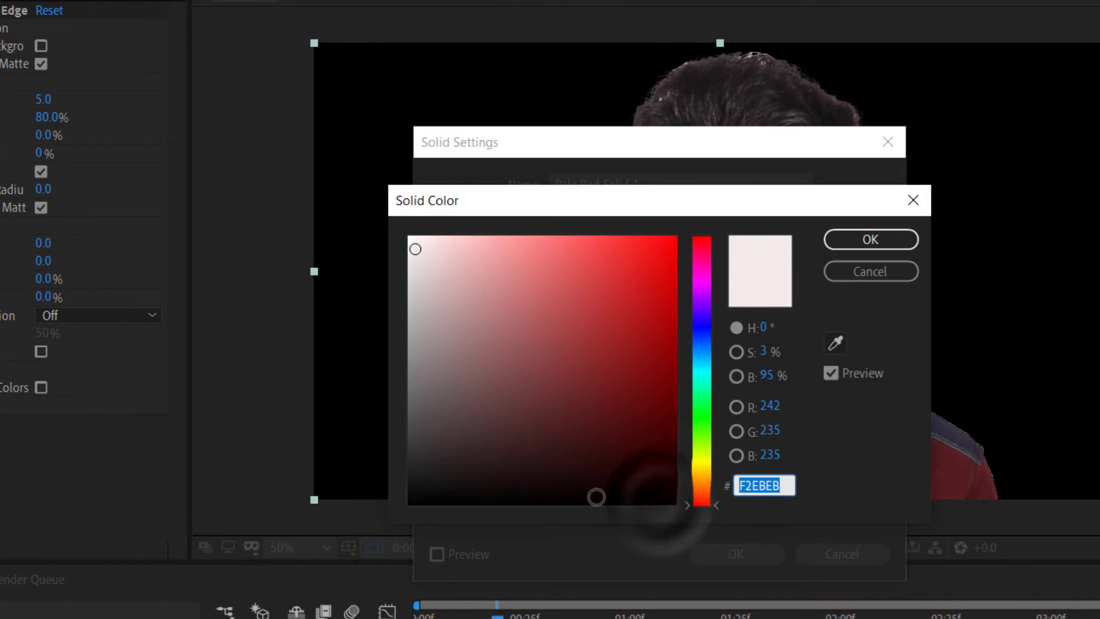
left_click(702, 456)
left_click(637, 354)
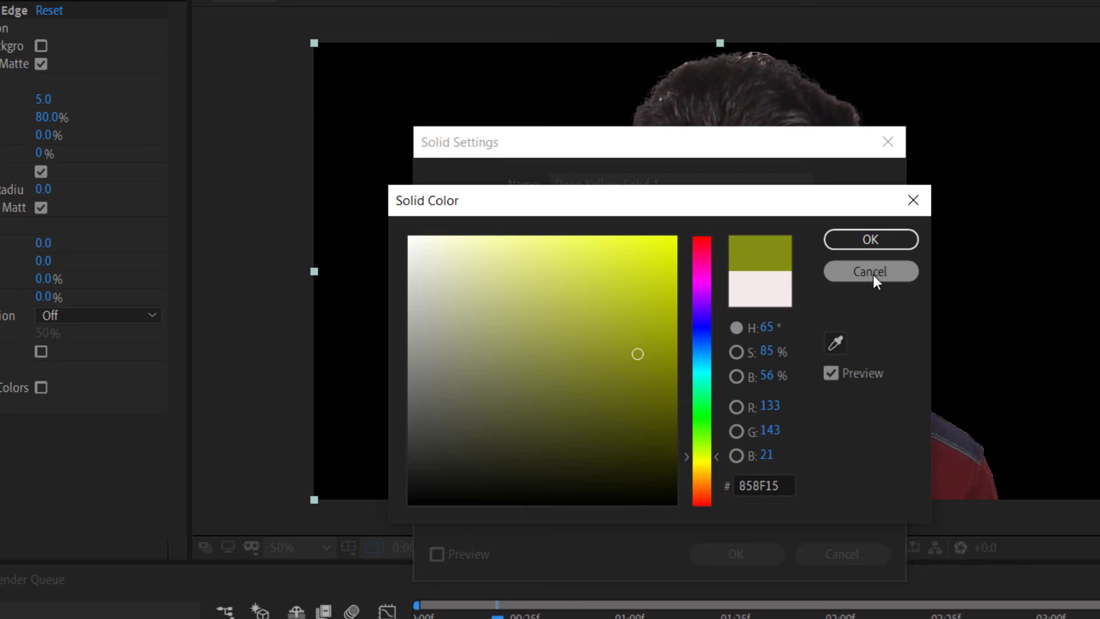
left_click(869, 241)
left_click(736, 552)
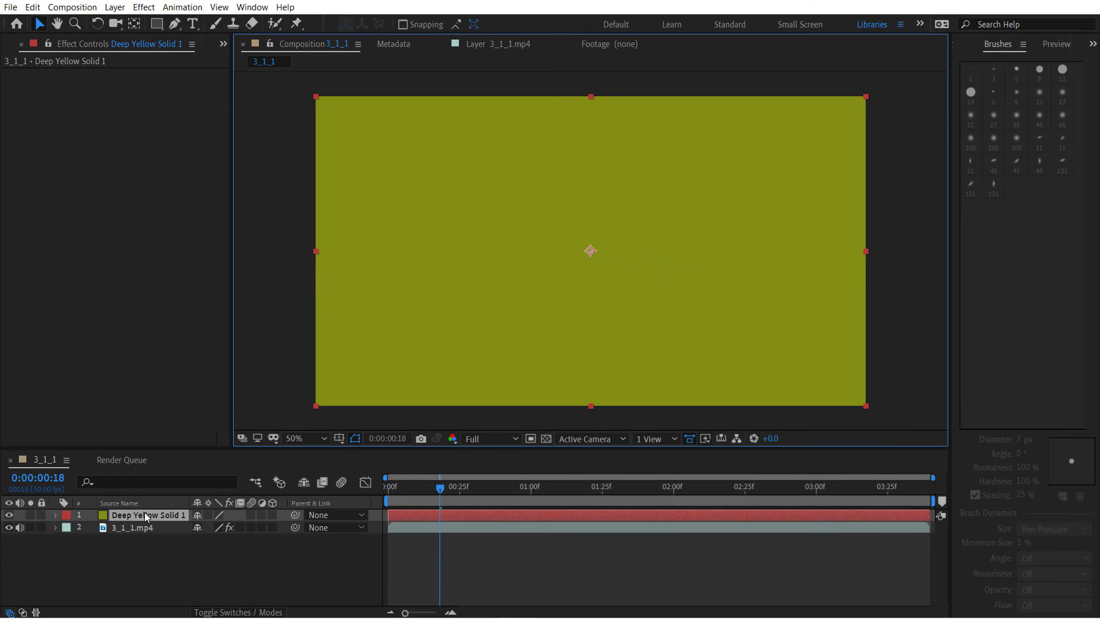
Step: Move Deep Yellow Solid 1 below 3_1_1.mp4 and play the composite from the start
left_click_drag(140, 516, 135, 540)
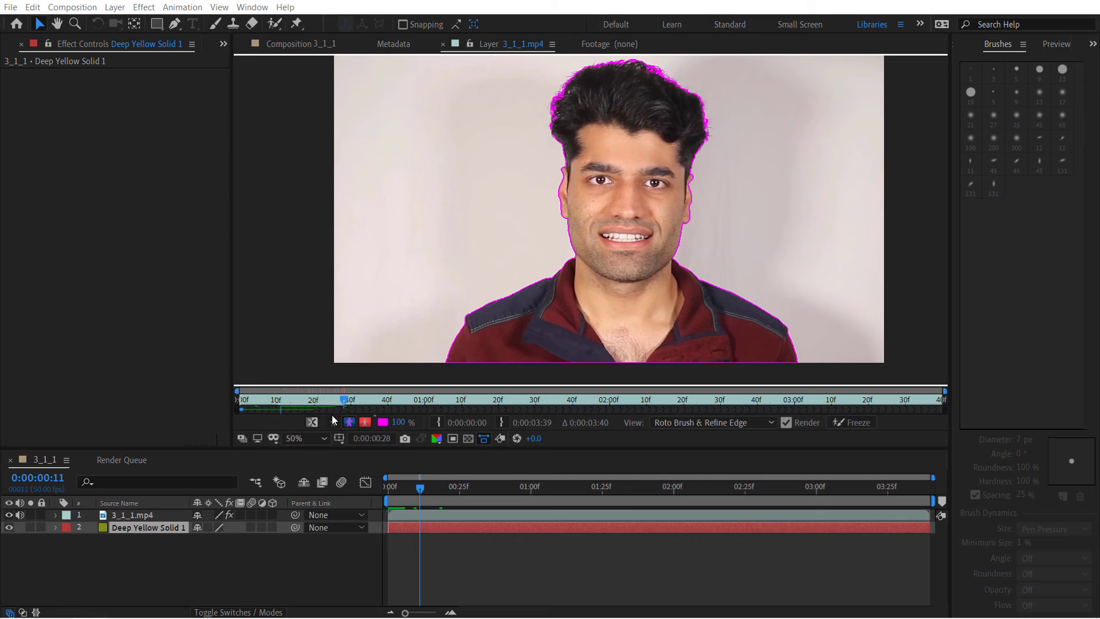
key("ctrl+shift+Escape")
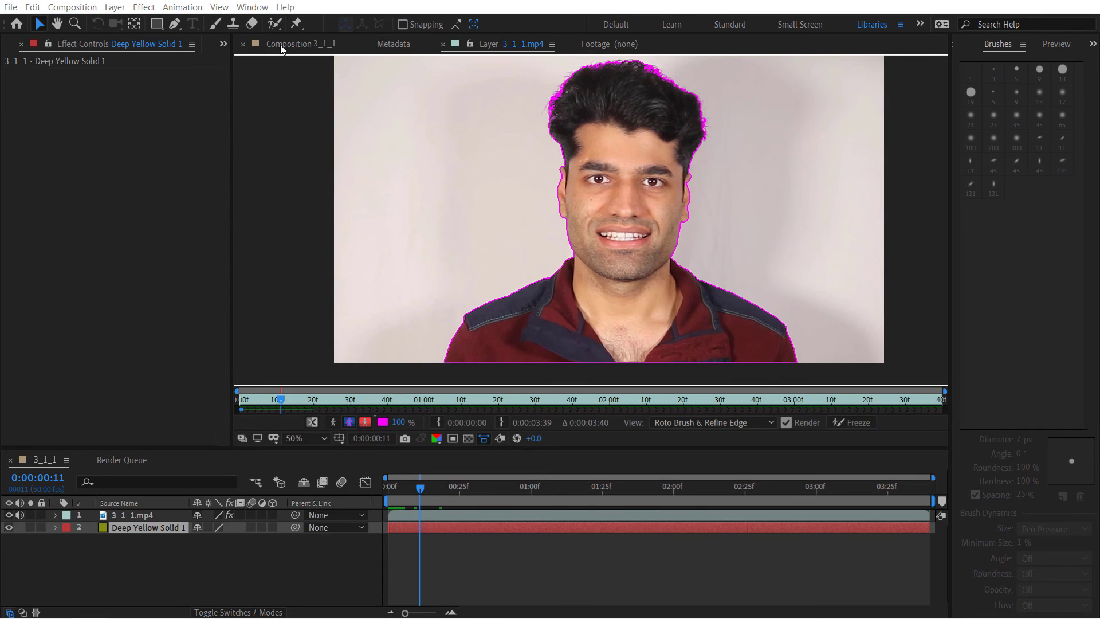
left_click(290, 45)
key("Home")
left_click(1056, 44)
left_click(1024, 64)
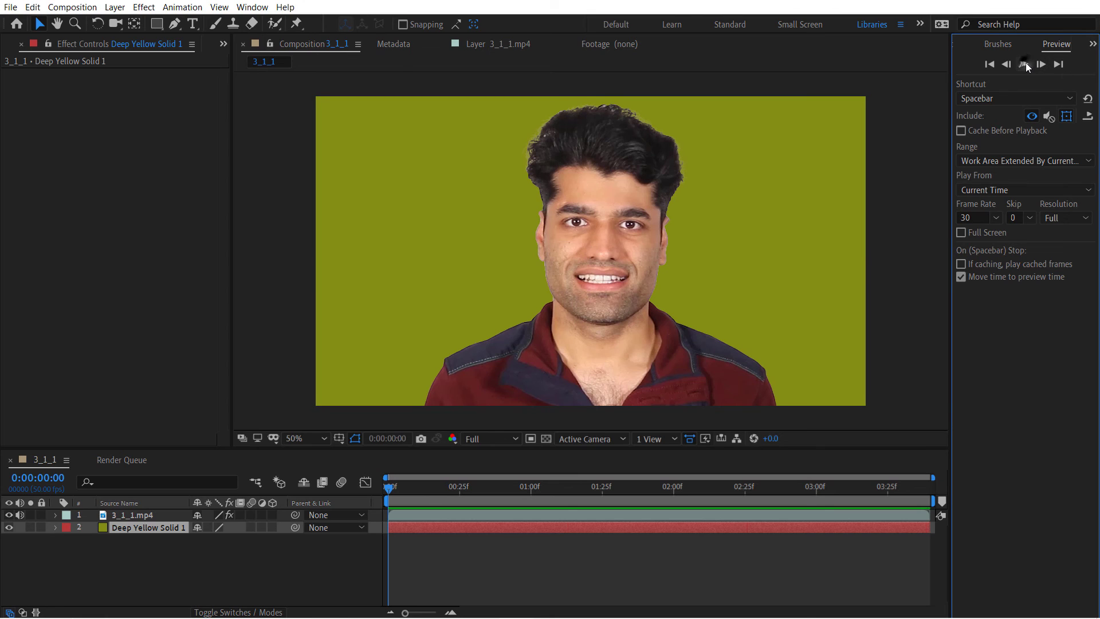